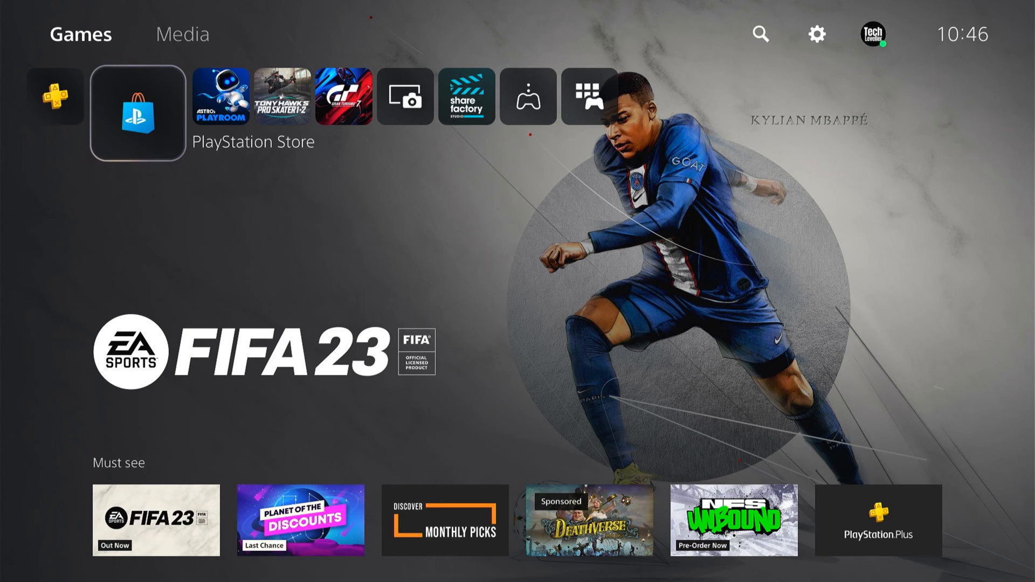
Step: Start adding a new console user from the account menu, accept the licence, then cancel and back out to the home screen
key(Up)
key(Right)
key(Right)
key(Return)
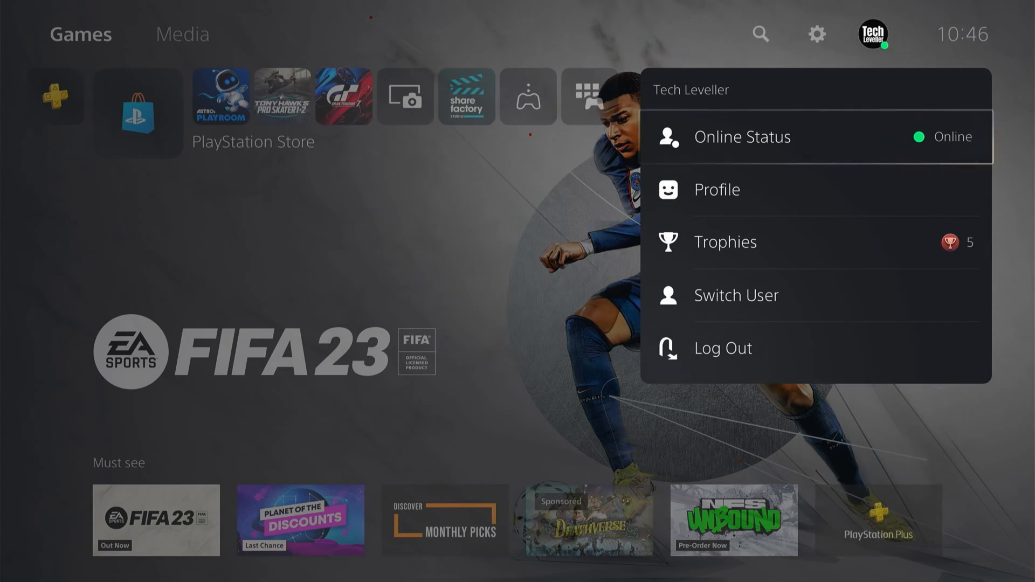
key(Down)
key(Down)
key(Down)
key(Return)
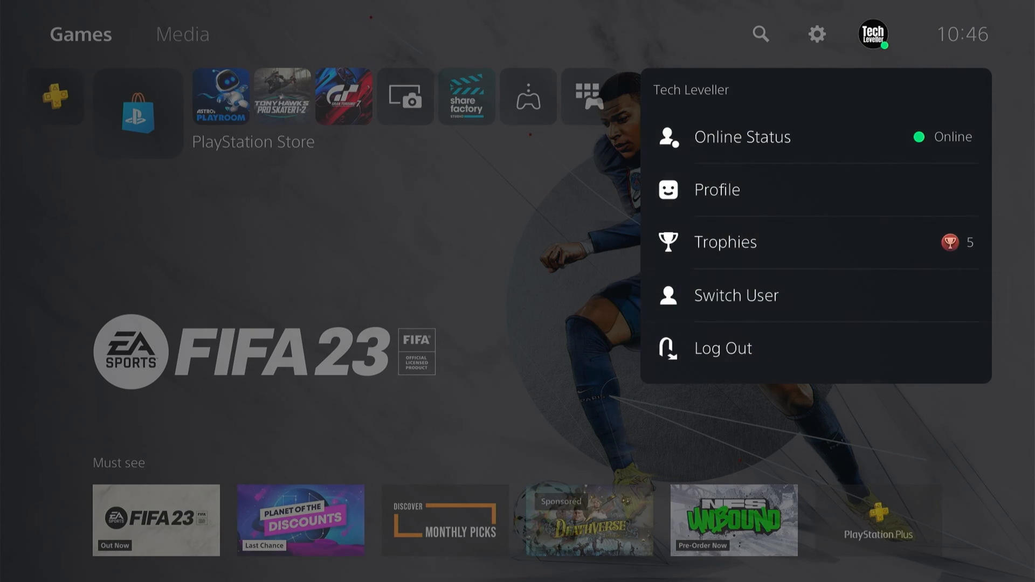
key(Left)
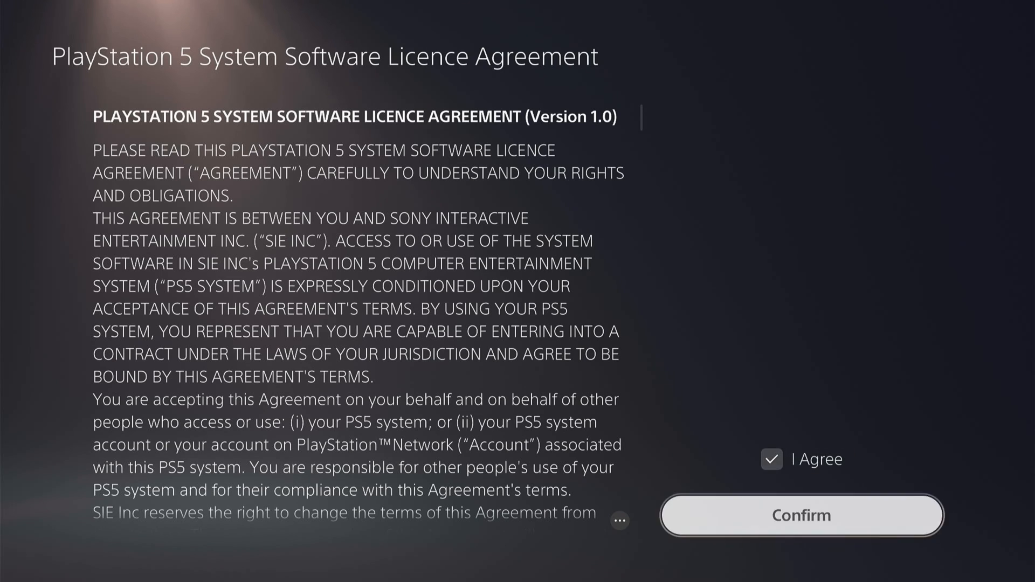
key(Return)
key(Down)
key(Down)
key(Down)
key(Down)
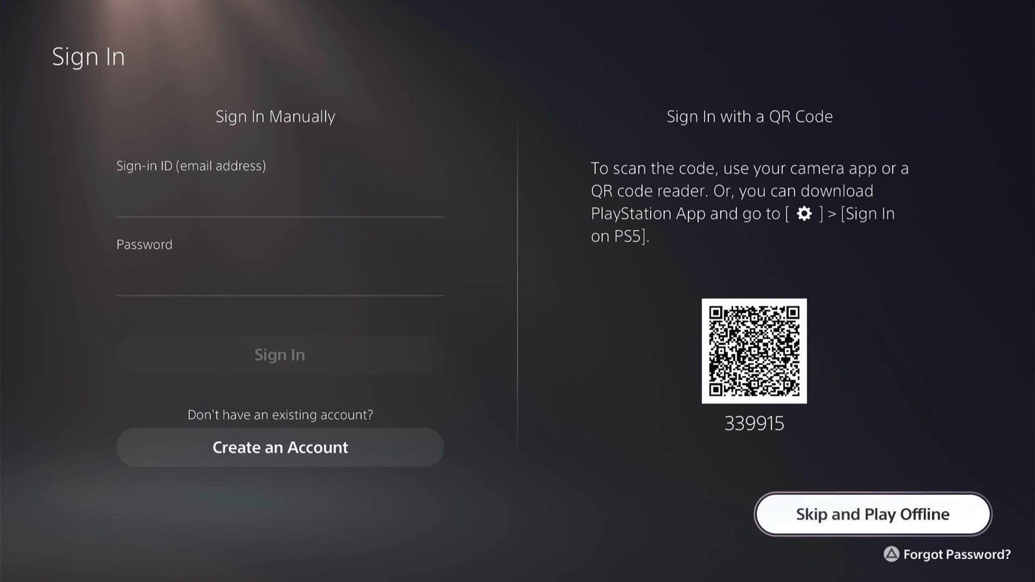
key(Escape)
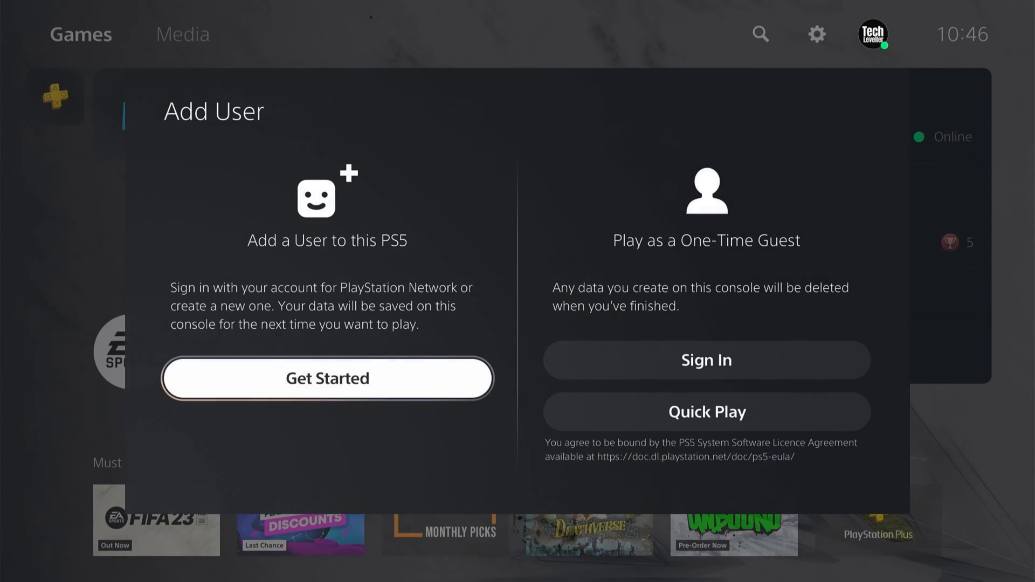
key(Escape)
key(Escape)
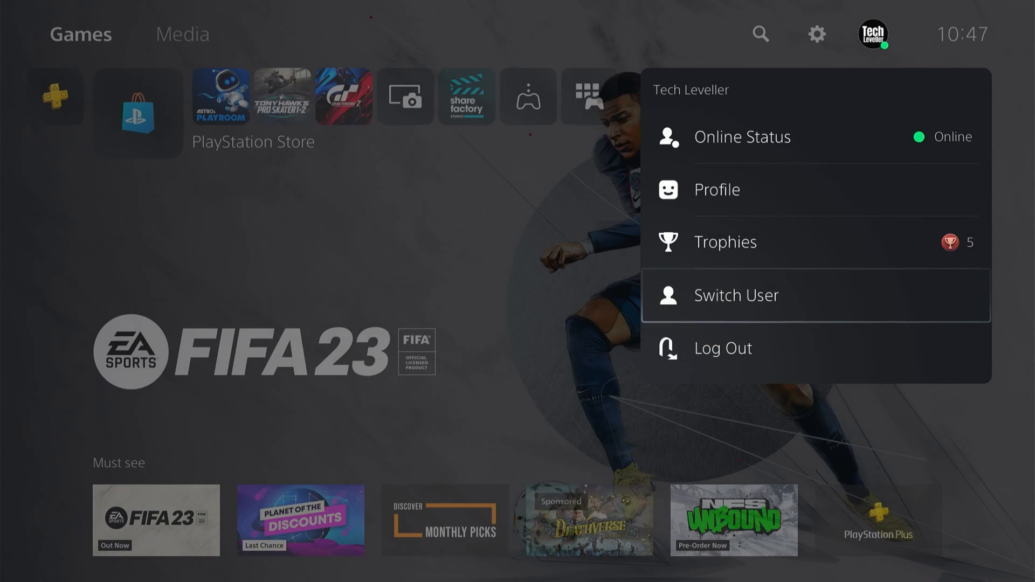
key(Escape)
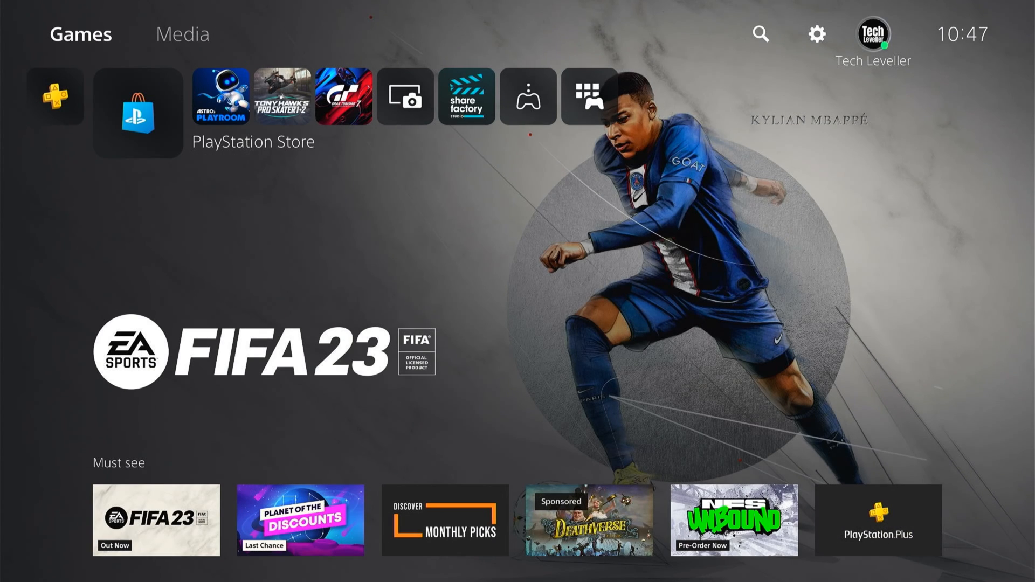
Step: Reach PS5 Console Restrictions through Settings > Family and Parental Controls
key(Left)
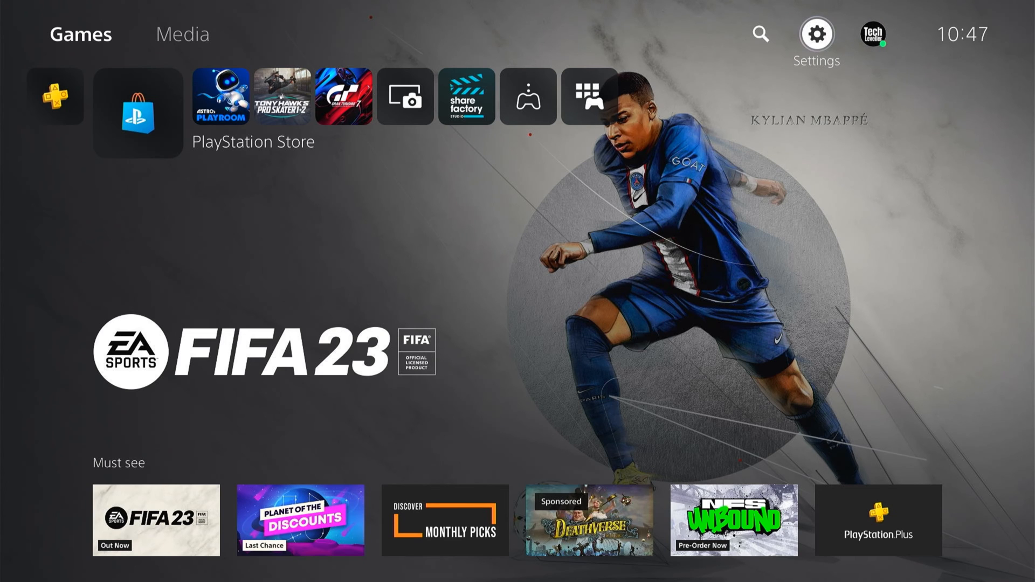
key(Return)
key(Down)
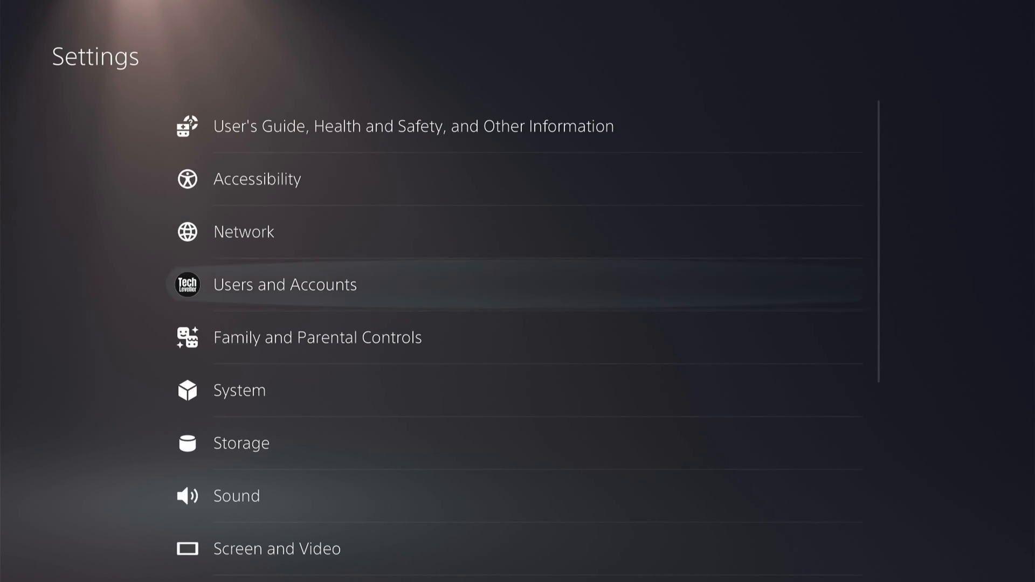
key(Down)
key(Return)
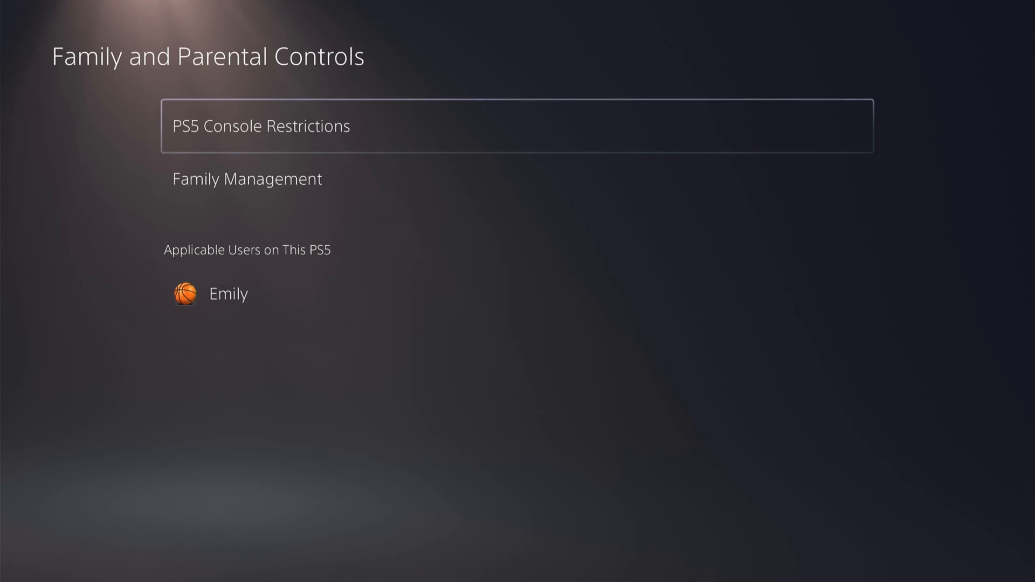
key(Return)
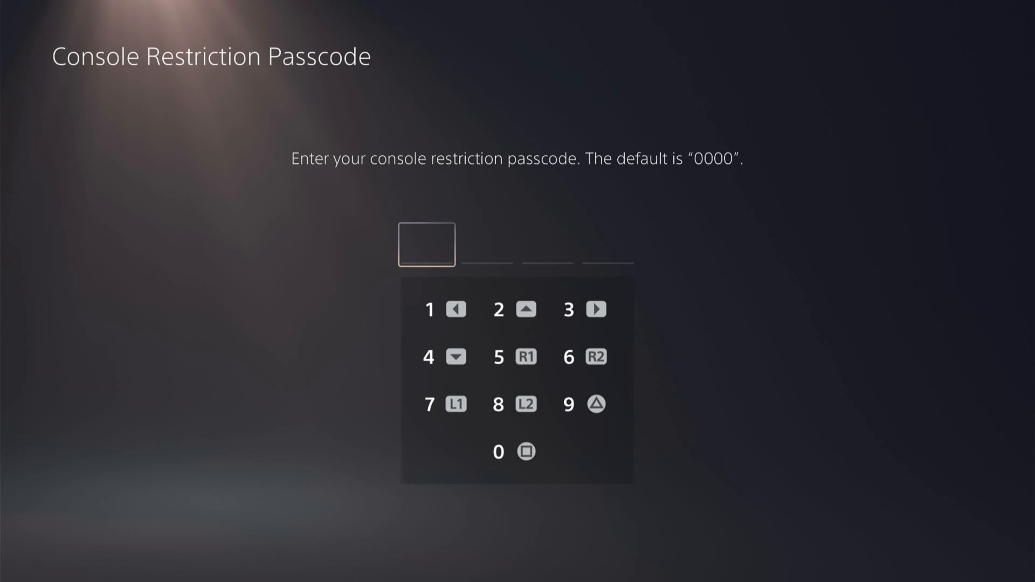
text(0000)
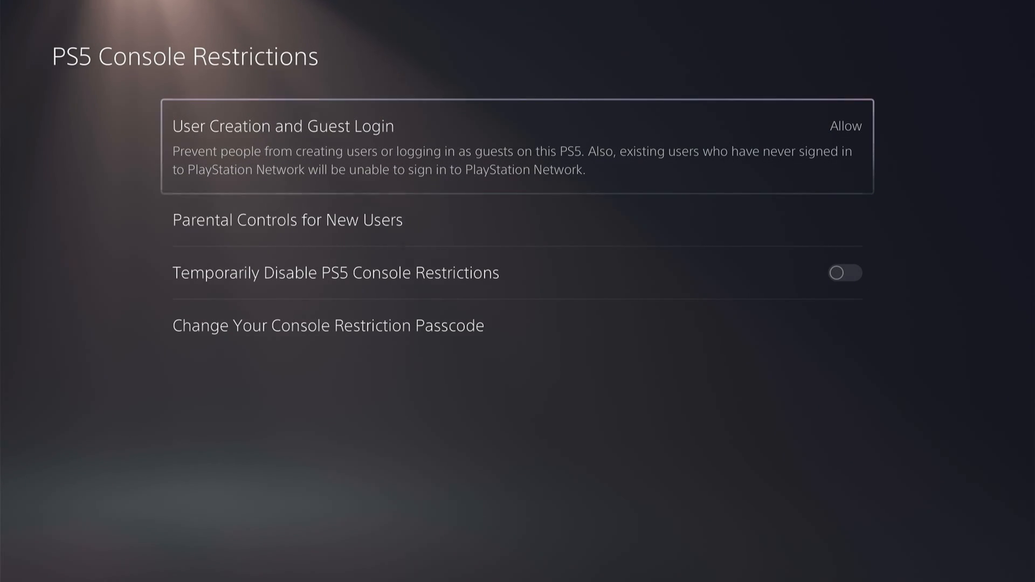
Step: Browse the restriction list, leave User Creation and Guest Login unchanged, and select Parental Controls for New Users
key(Down)
key(Down)
key(Down)
key(Up)
key(Up)
key(Up)
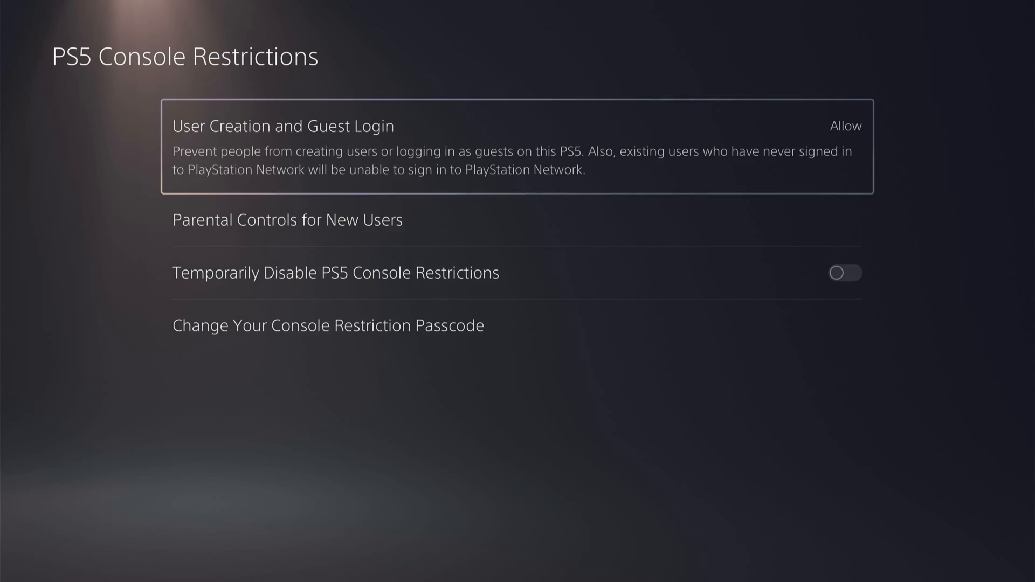
key(Return)
key(Return)
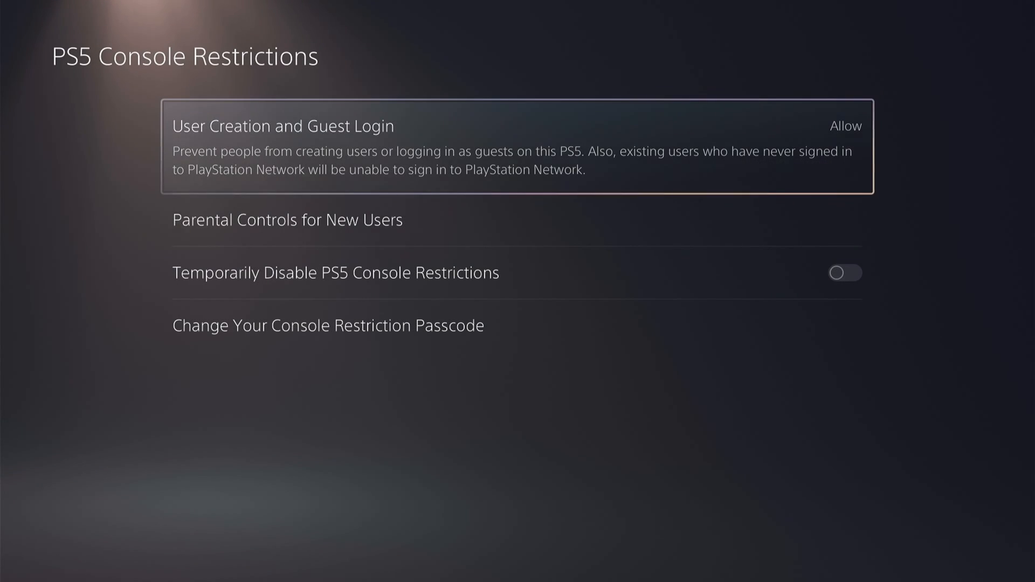
key(Down)
key(Return)
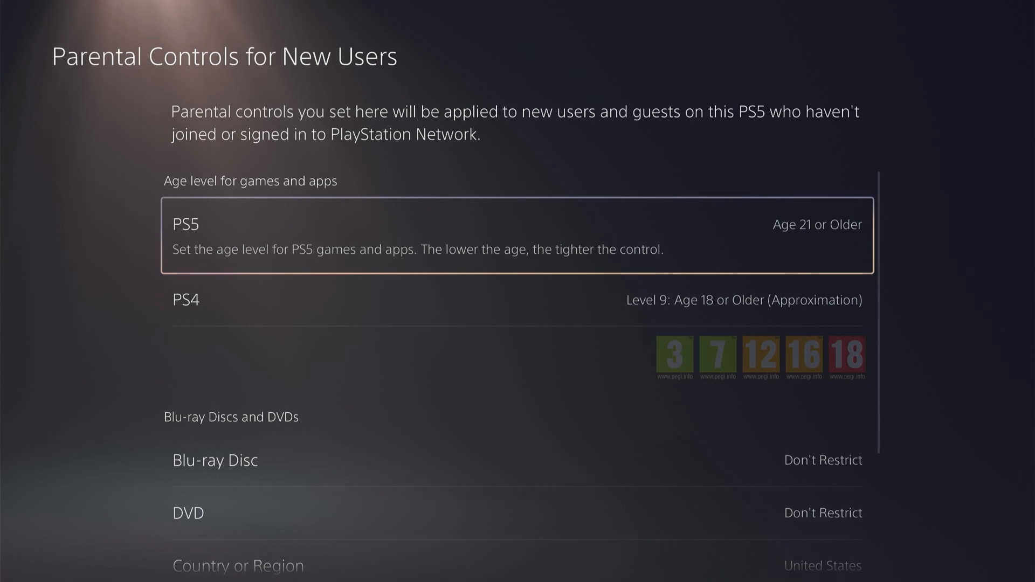
Step: Browse the PS5 game age levels down toward 12 Years Old and leave the level at 21+
key(Return)
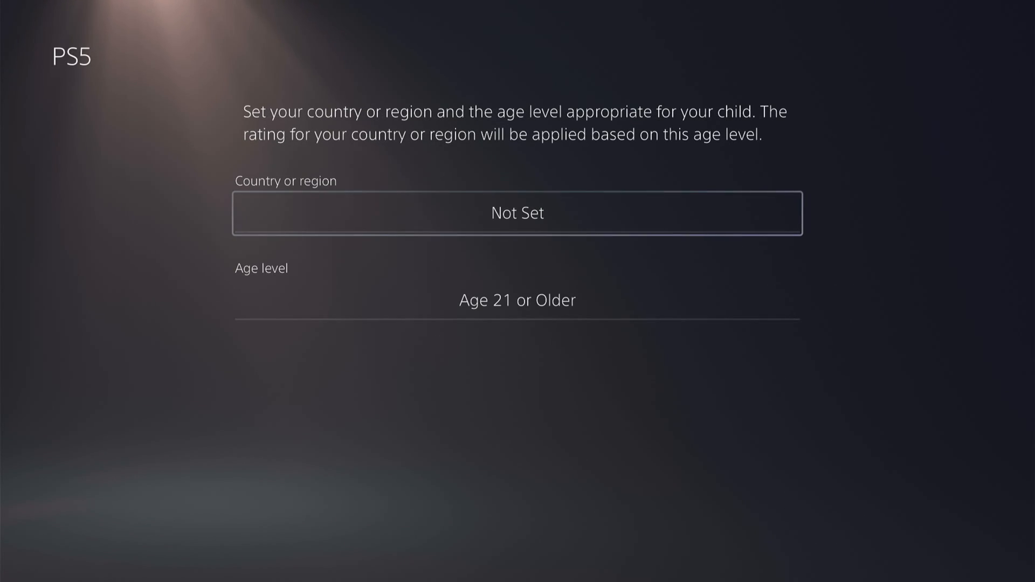
key(Down)
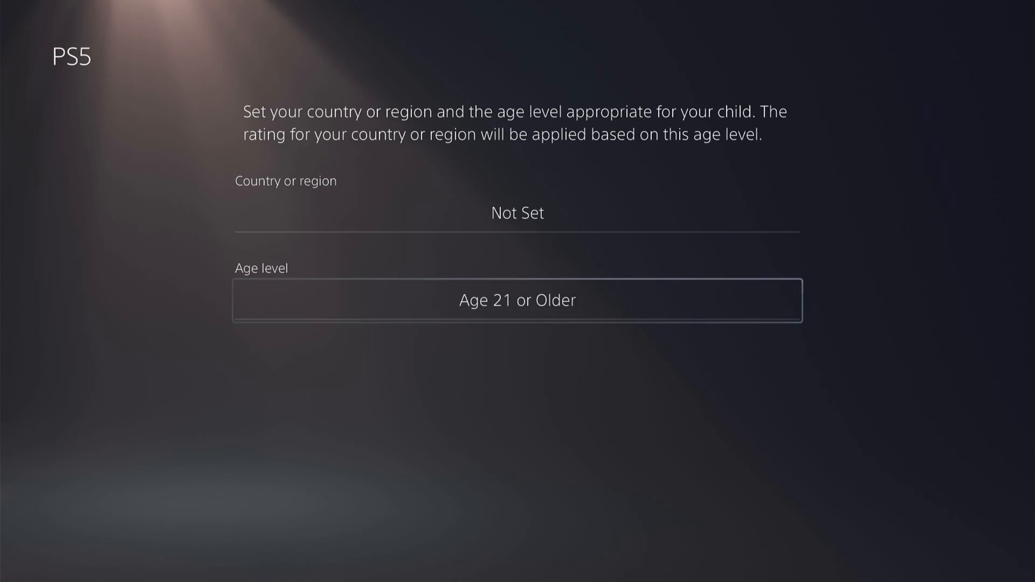
key(Return)
key(Down)
key(Down)
key(Down)
key(Down)
key(Down)
key(Down)
key(Down)
key(Down)
key(Down)
key(Down)
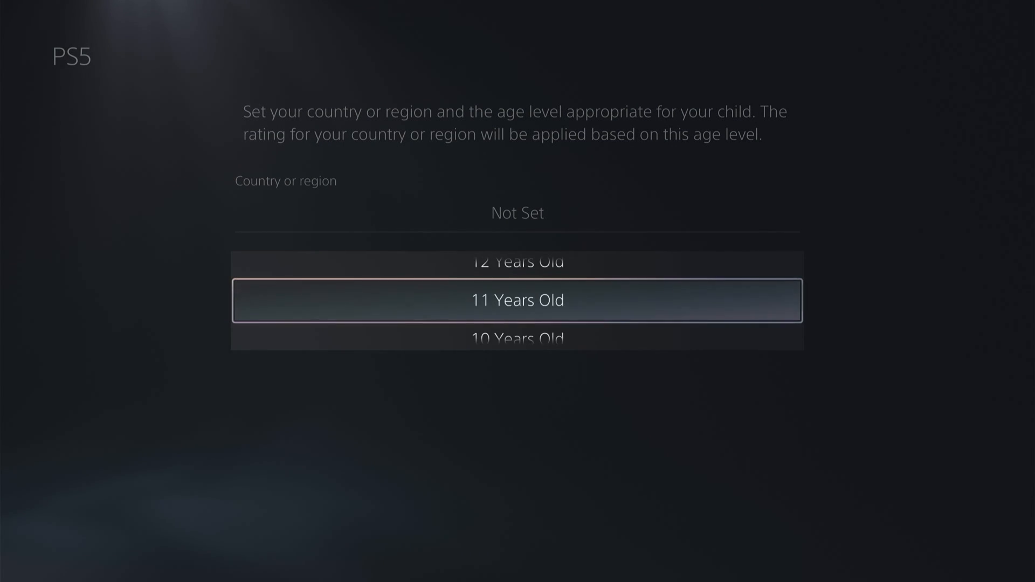
key(Down)
key(Escape)
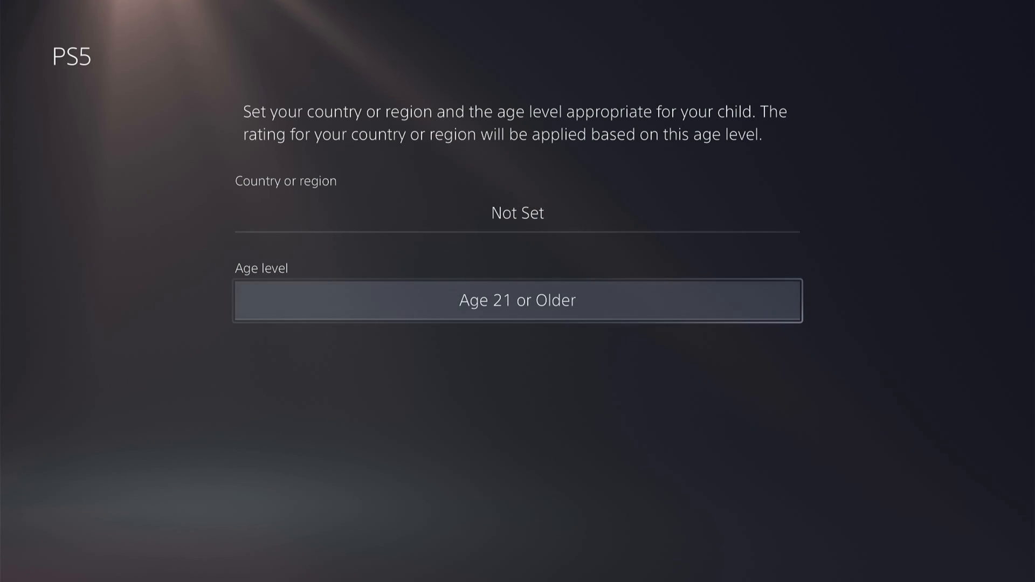
key(Escape)
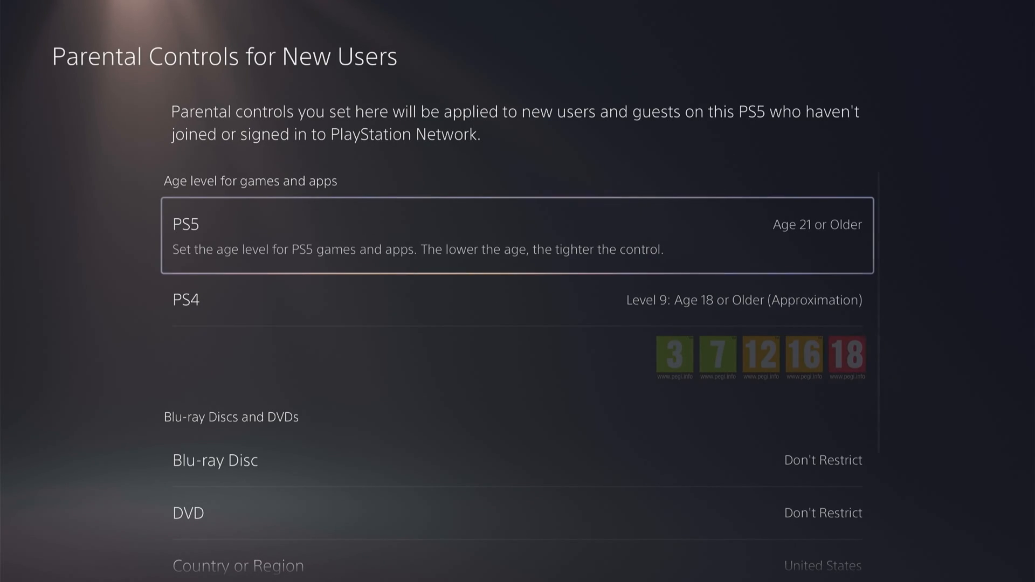
Step: Review PS4 age level, disc, DVD and PlayStation VR restrictions unchanged and return to the console restrictions list
key(Down)
key(Down)
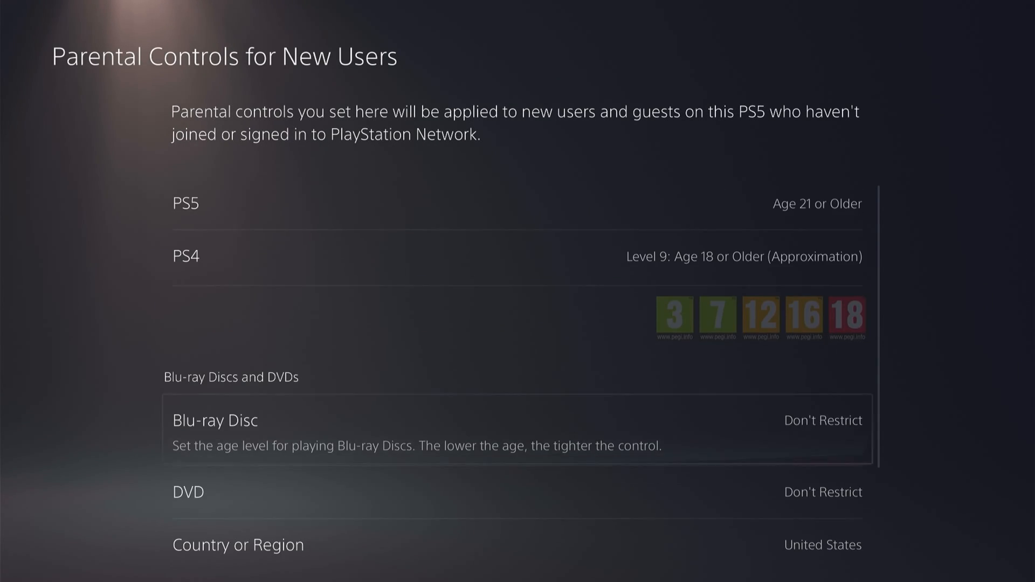
key(Down)
key(Down)
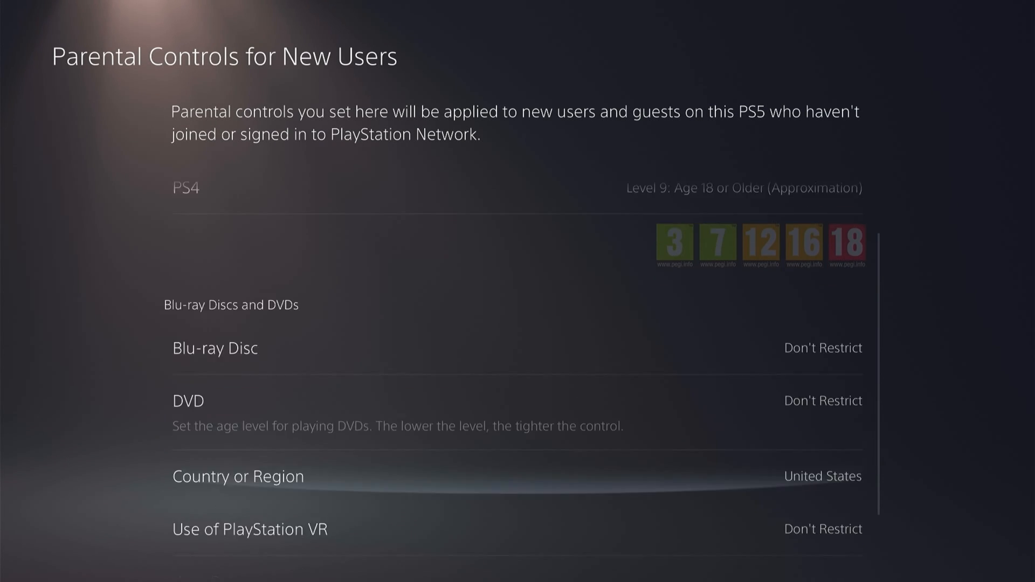
key(Down)
key(Return)
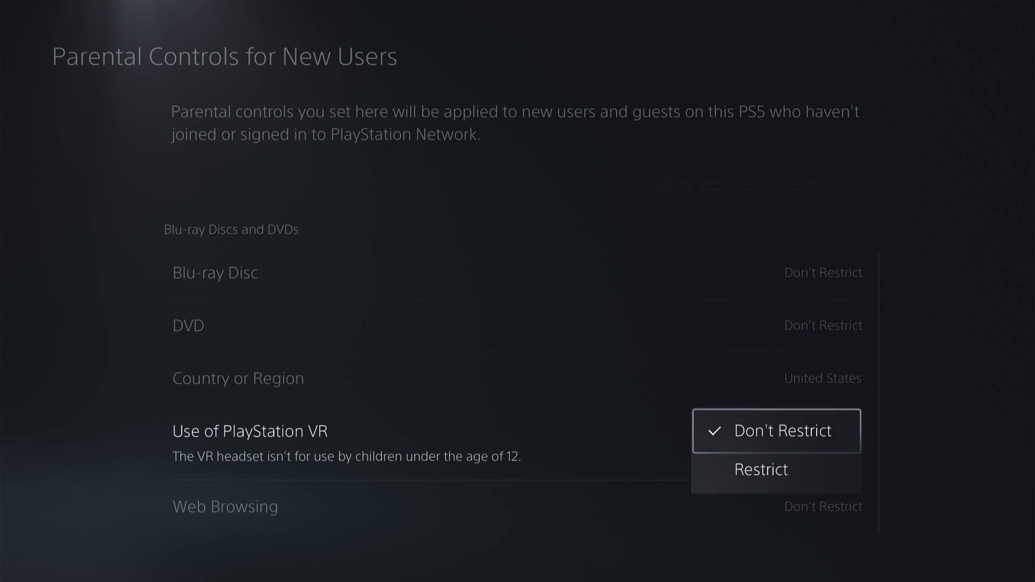
key(Return)
key(Down)
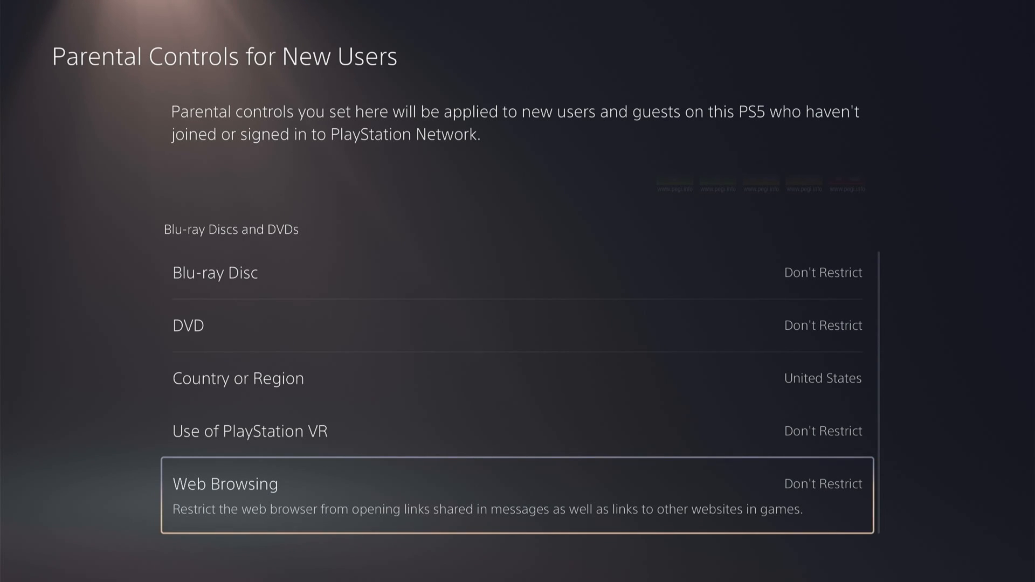
key(Escape)
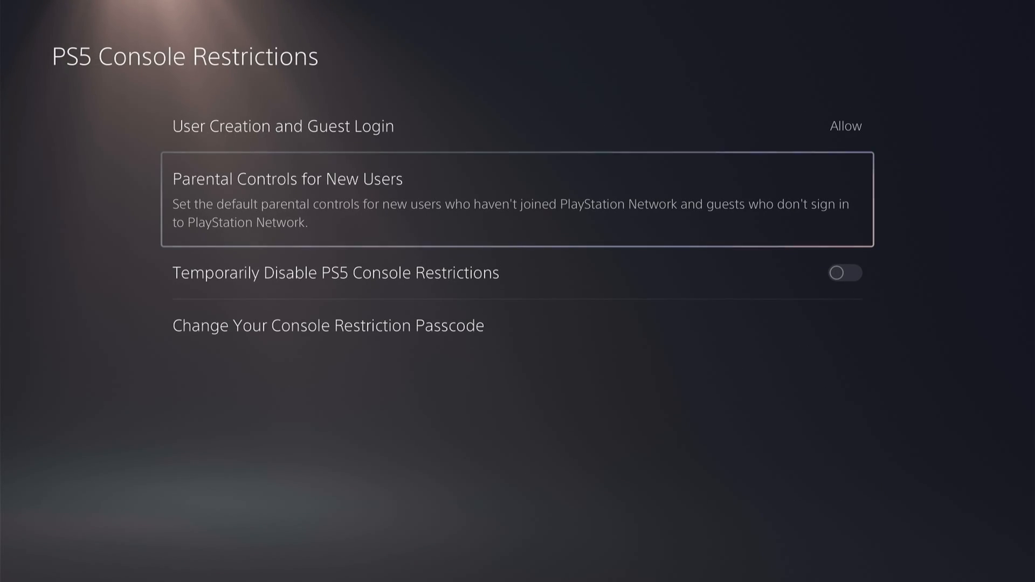
Step: Toggle temporarily disabling console restrictions, back out, and dismiss the Add Family Member instructions
key(Down)
key(Return)
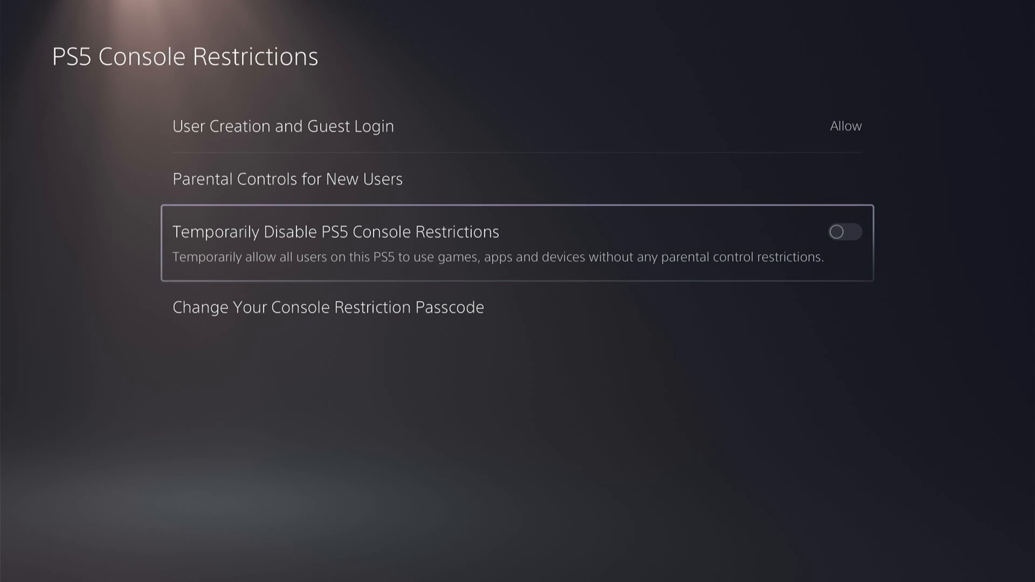
key(Escape)
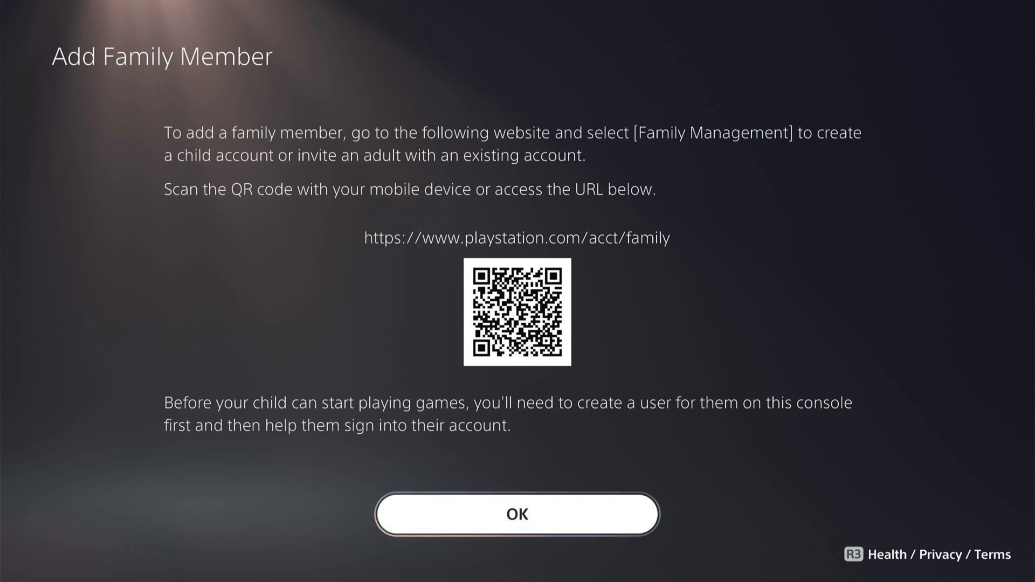
key(Return)
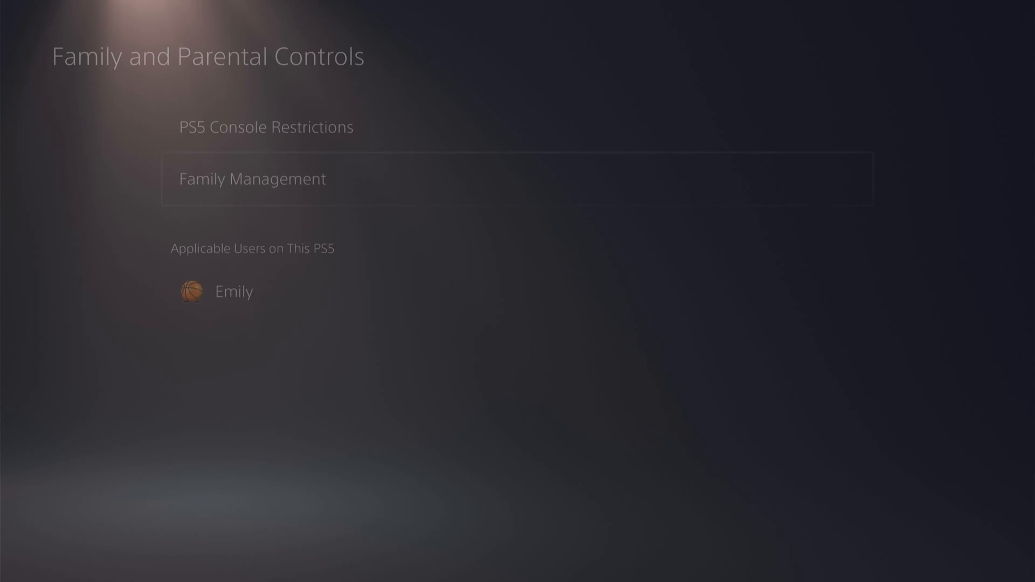
key(Down)
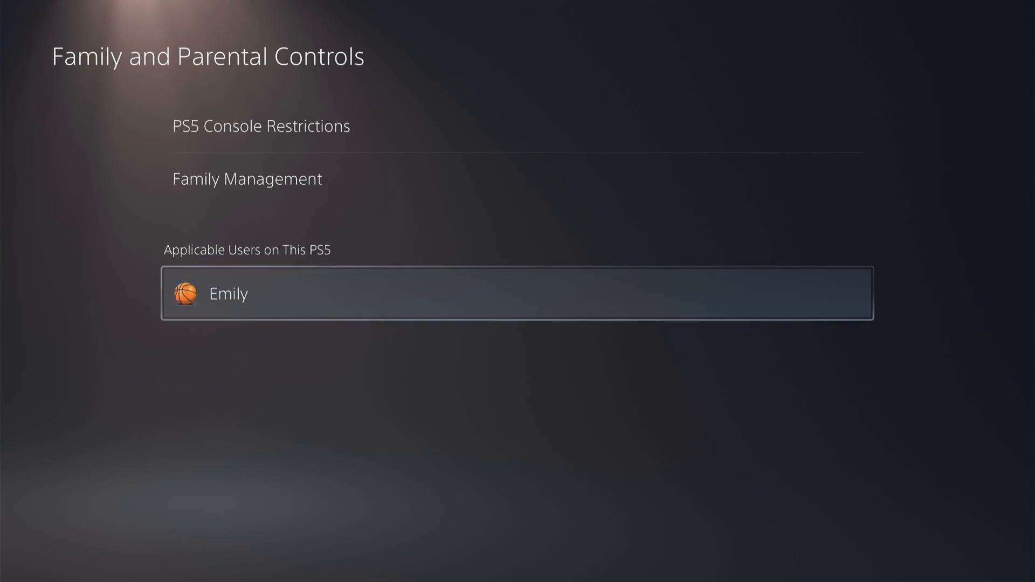
key(Return)
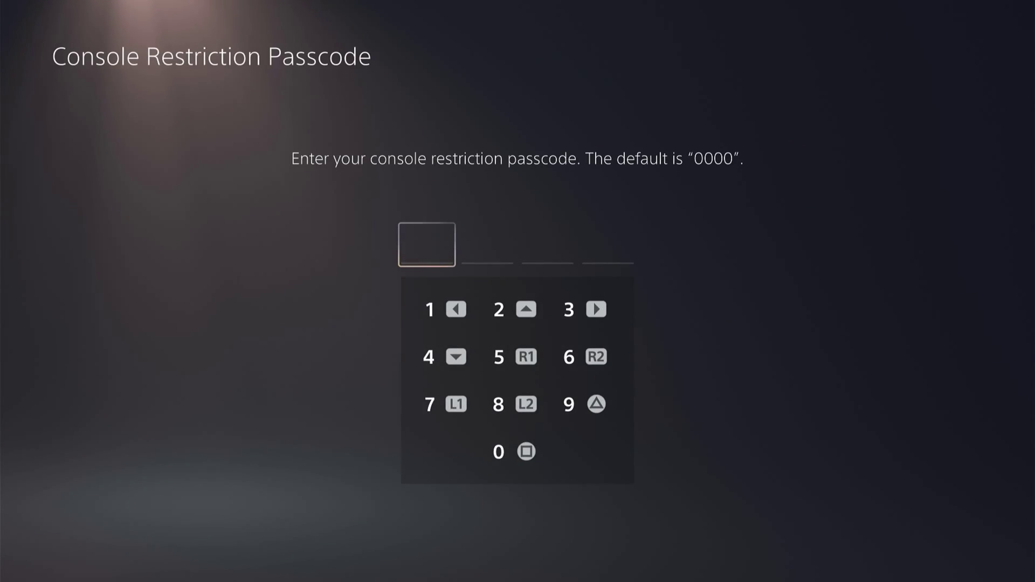
text(0)
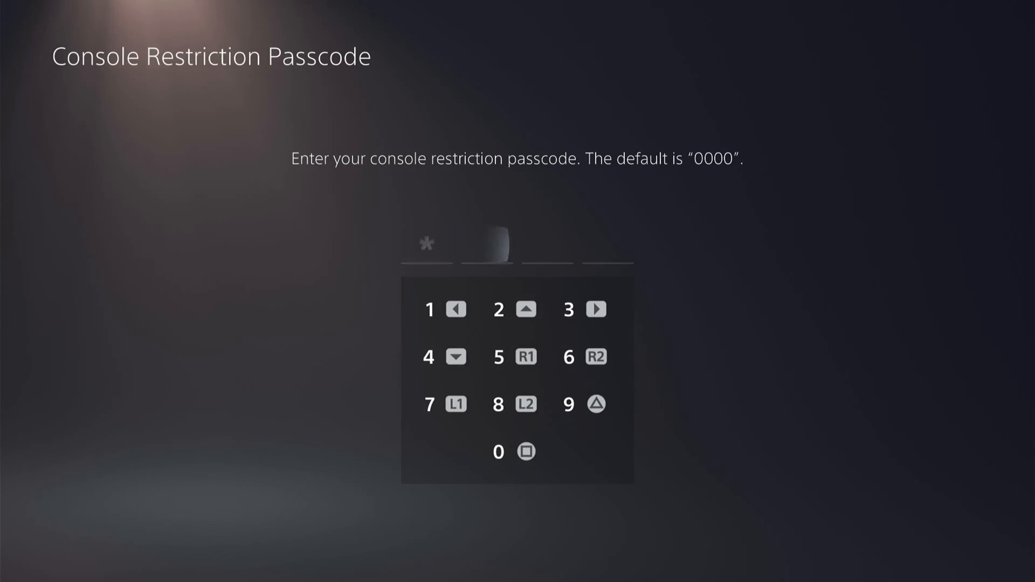
text(000)
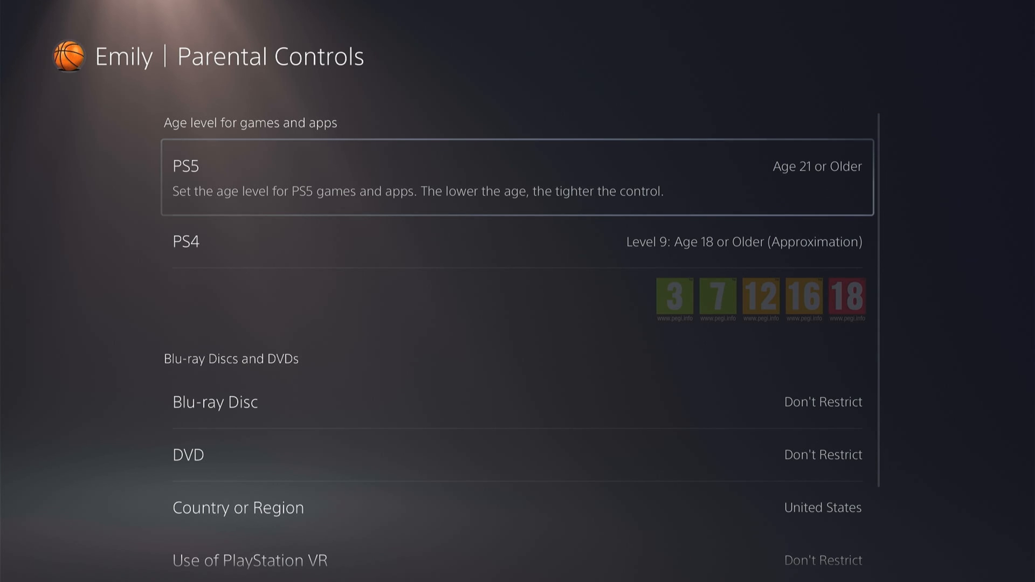
key(Down)
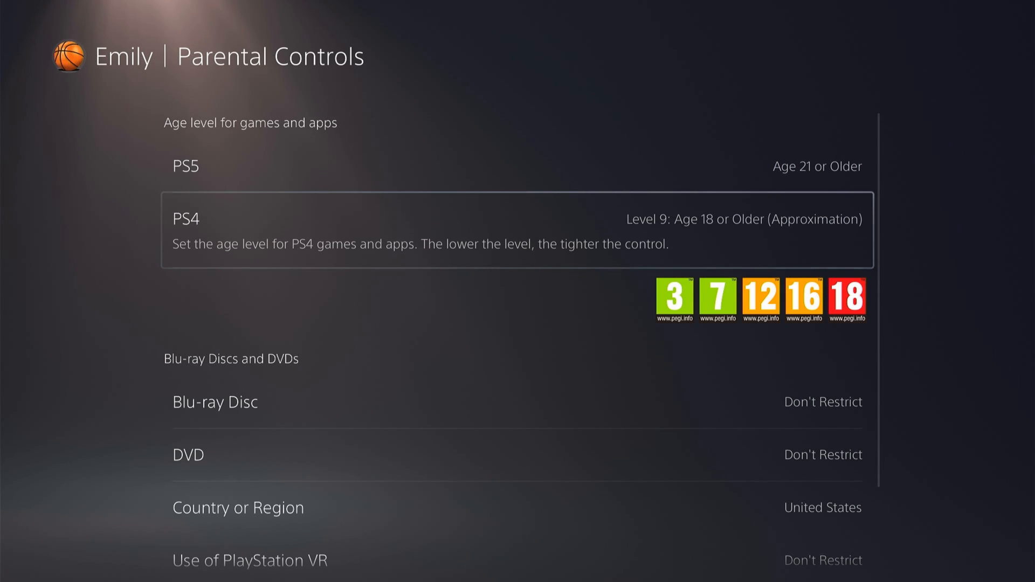
key(Up)
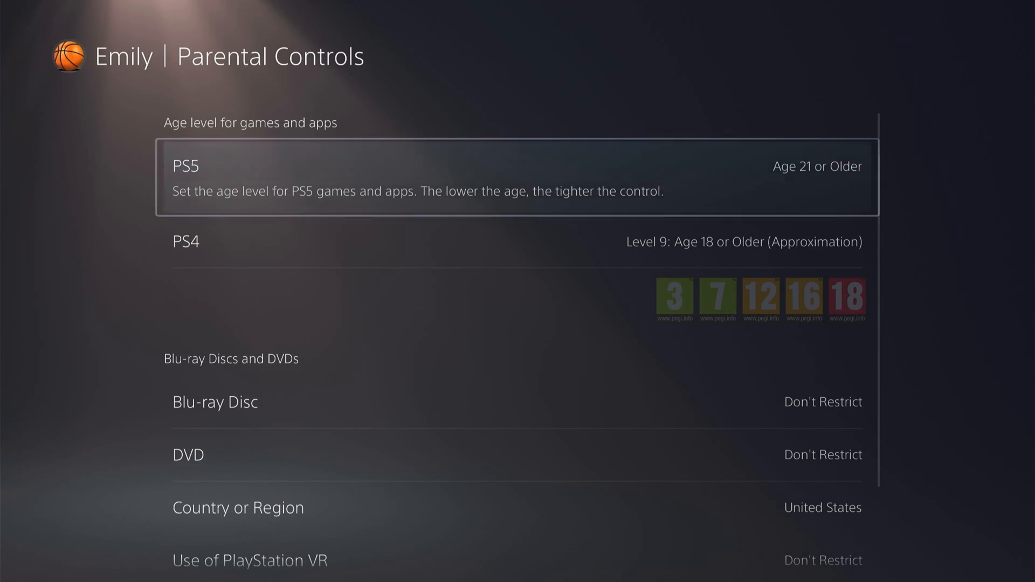
key(Escape)
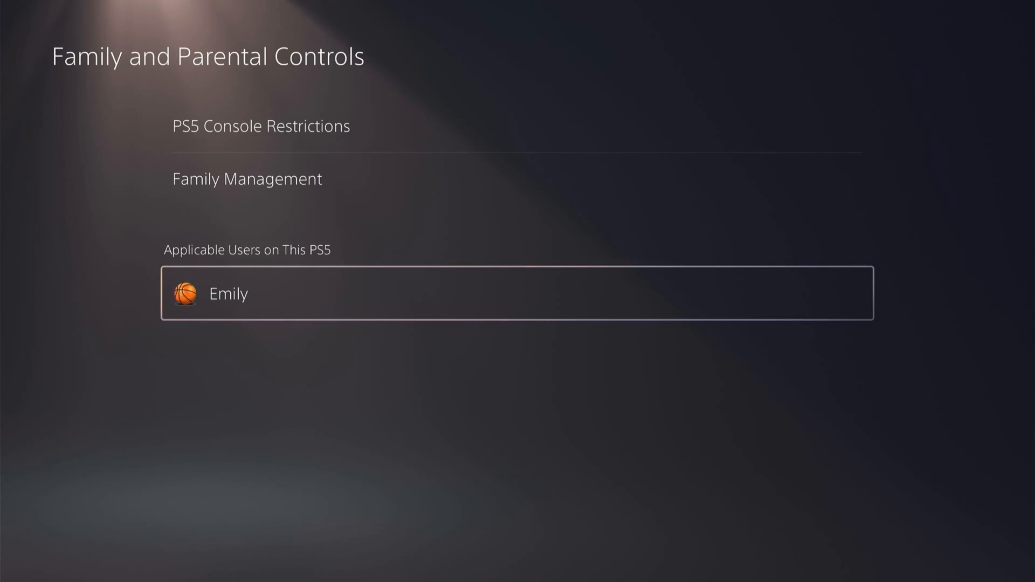